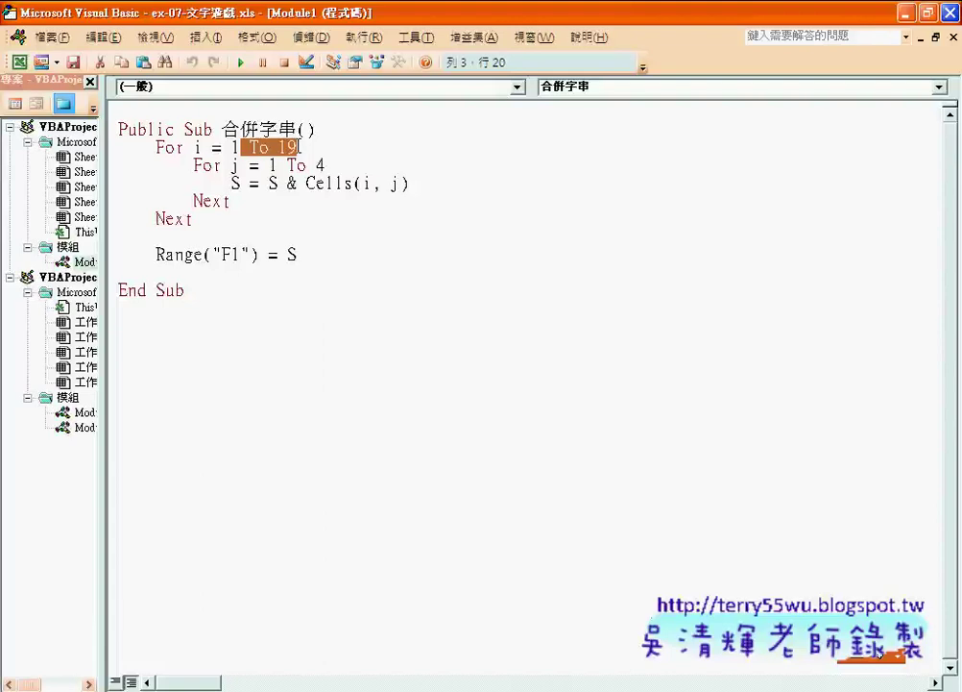
Highlight the inner j = 1 To 4 loop and each part of the S = S & Cells(i, j) line.
left_click_drag(230, 165, 328, 166)
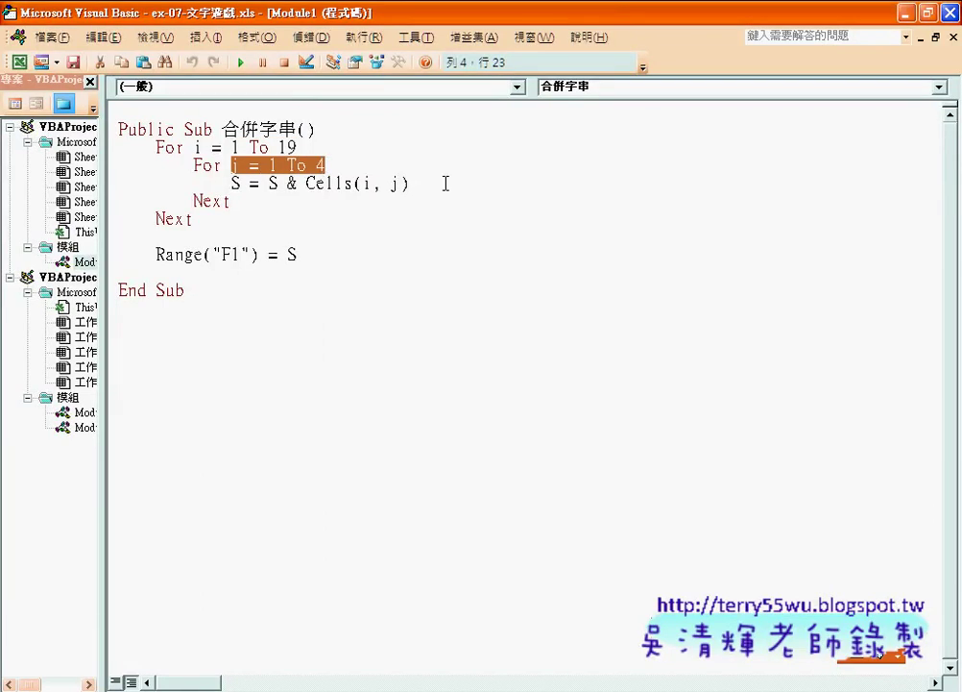
left_click_drag(413, 182, 231, 183)
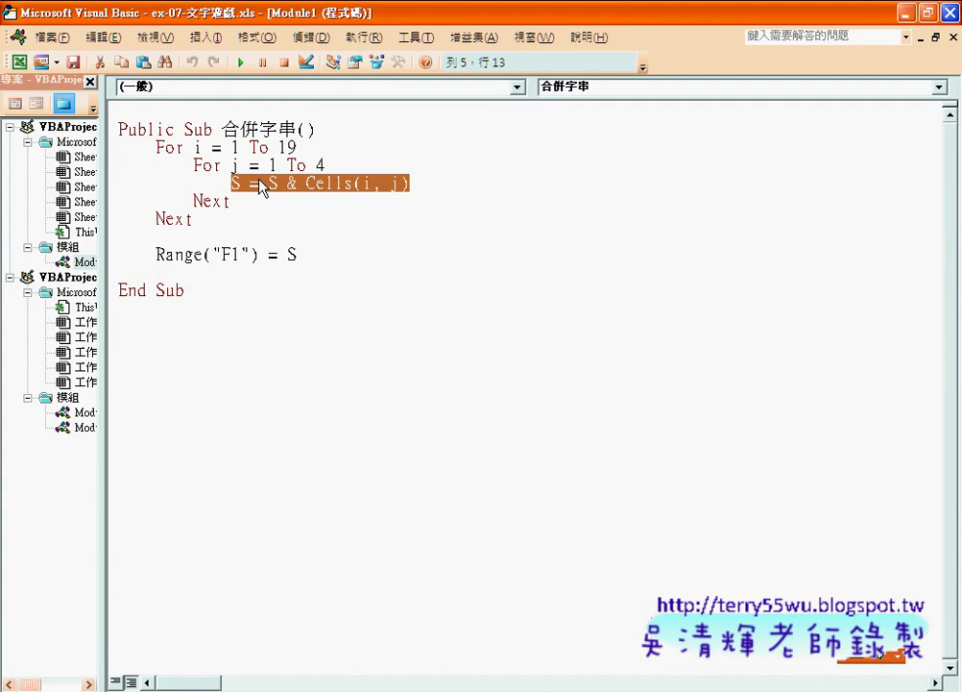
left_click(261, 185)
double_click(235, 182)
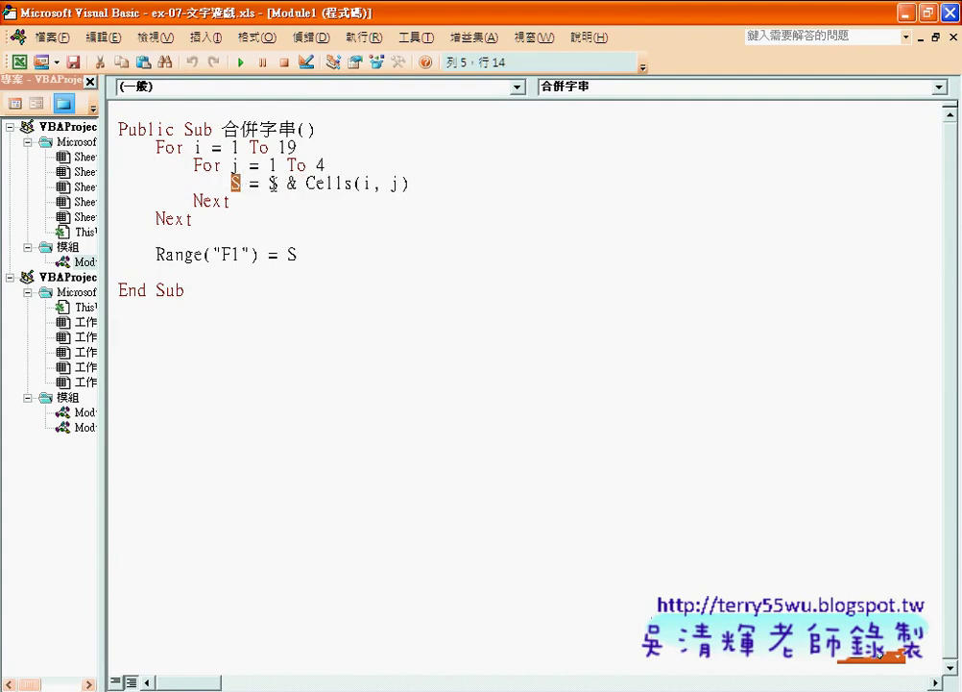
double_click(273, 182)
left_click_drag(306, 183, 420, 179)
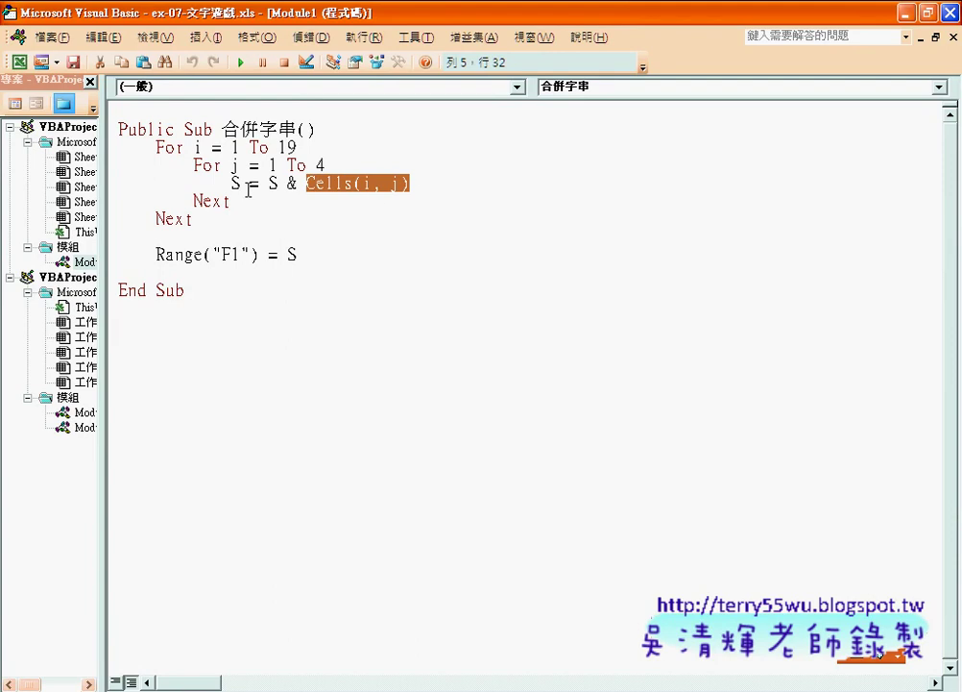
Highlight the F1 target and S in the Range line, then restore the editor from full screen.
left_click_drag(249, 254, 212, 255)
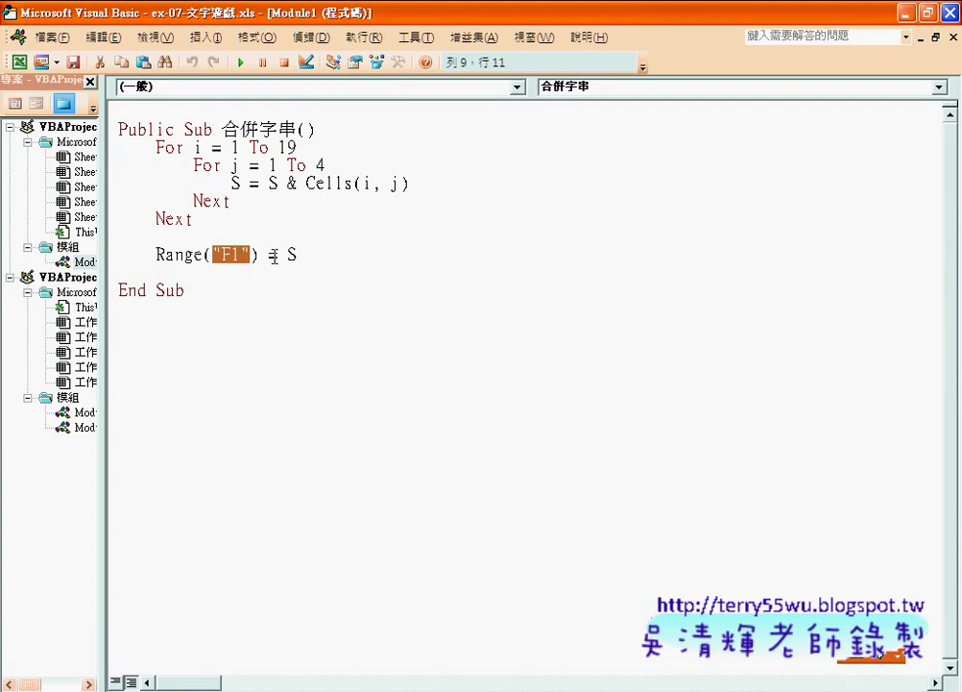
left_click_drag(299, 254, 152, 255)
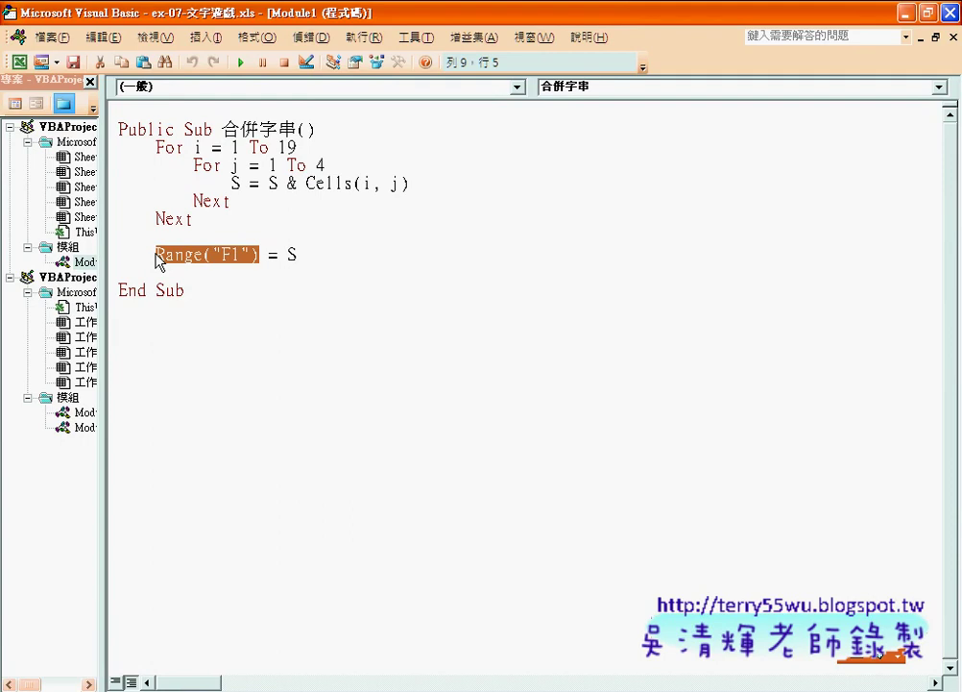
double_click(445, 17)
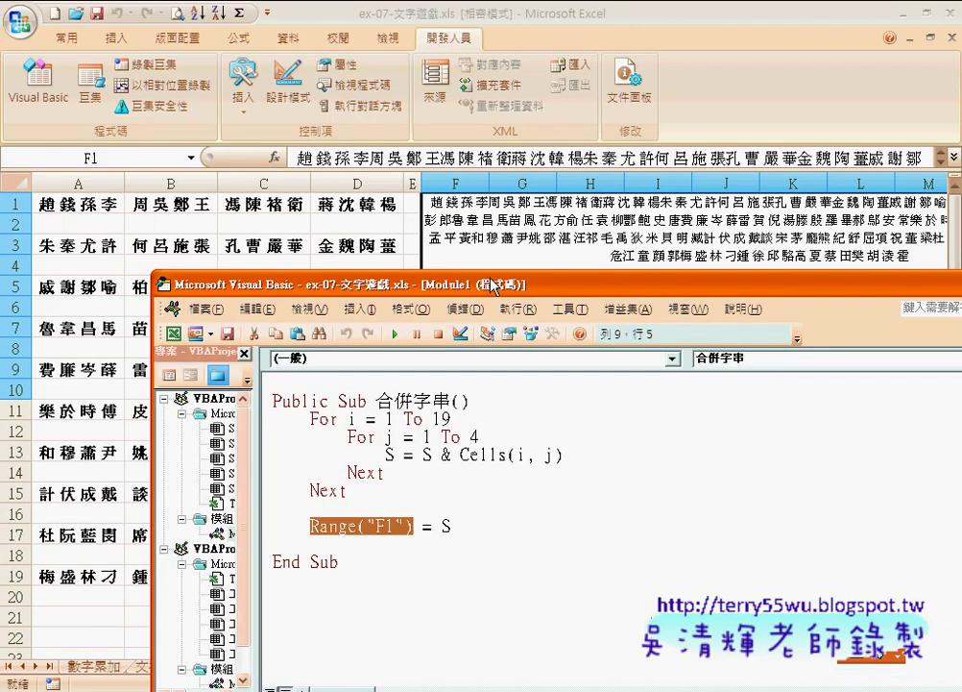
Move and narrow the macro editor, then delete the joined surnames from F1.
left_click_drag(482, 408, 546, 115)
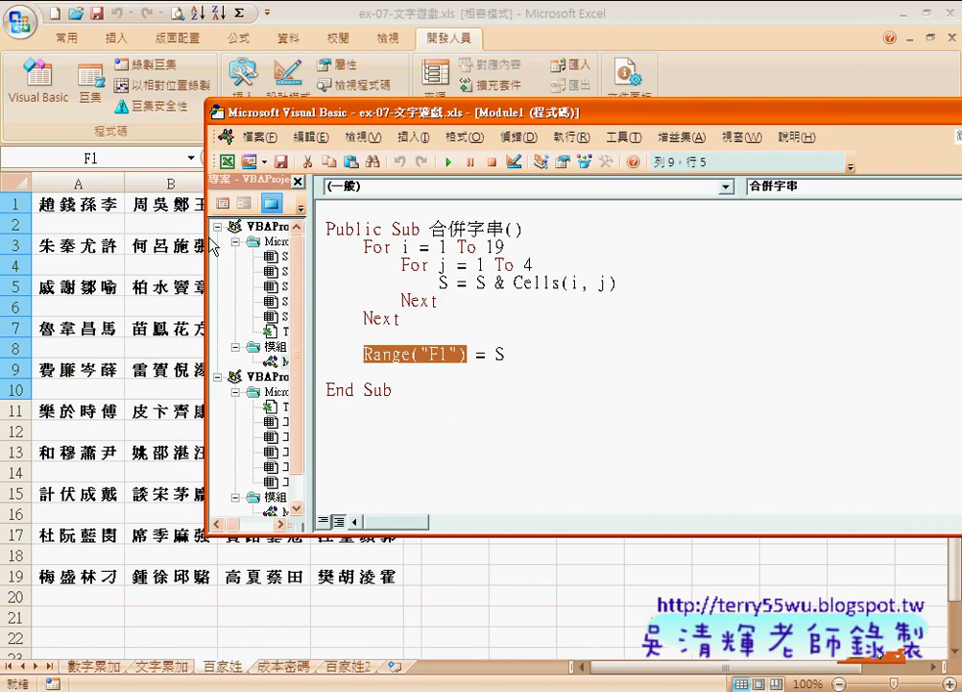
left_click_drag(211, 236, 579, 235)
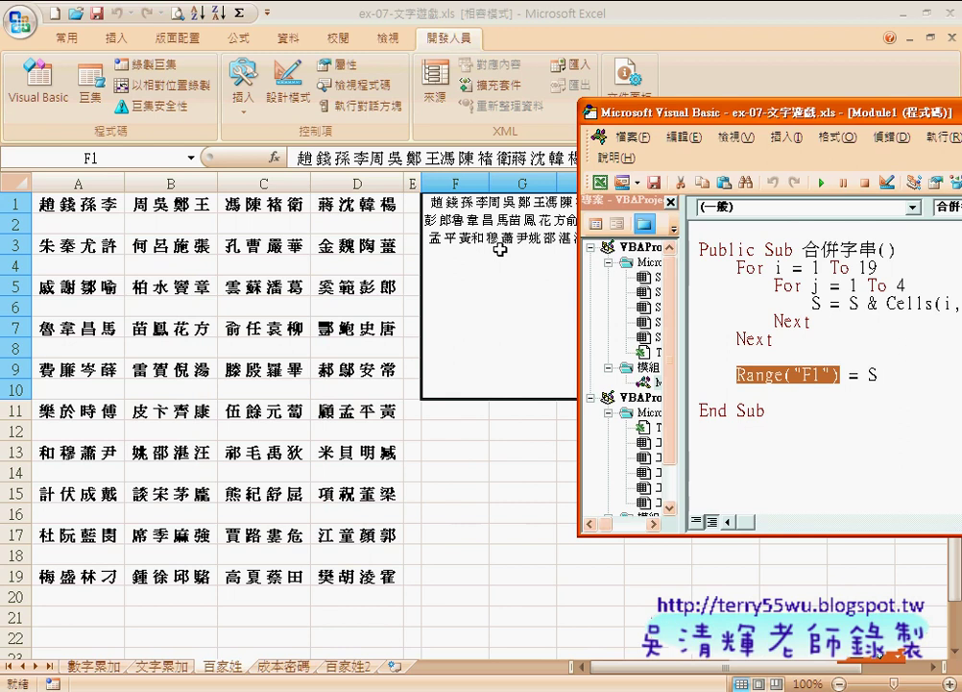
left_click(500, 248)
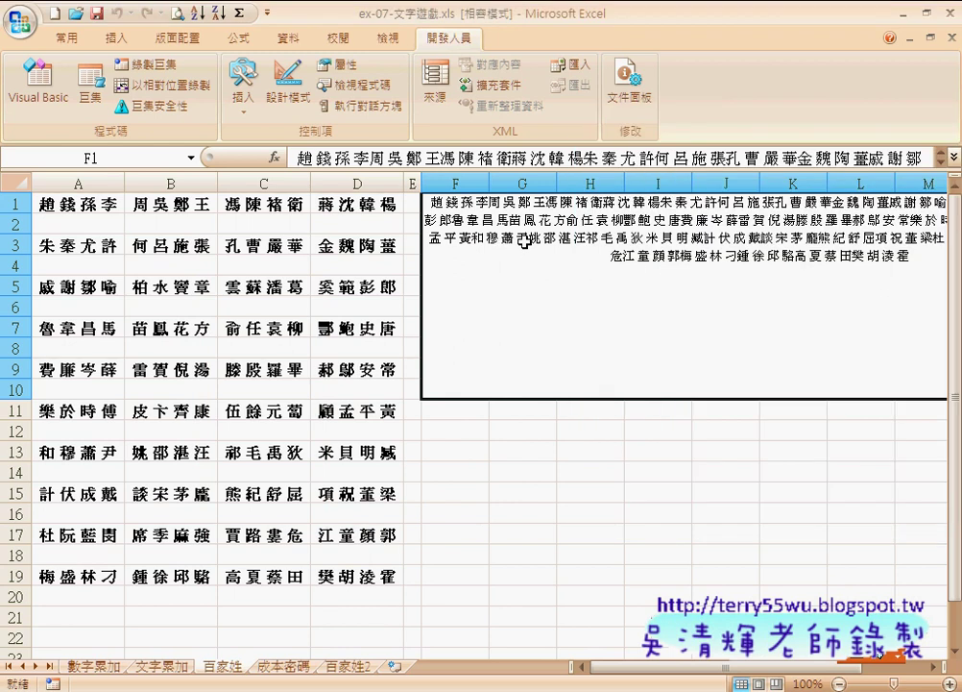
key("Delete")
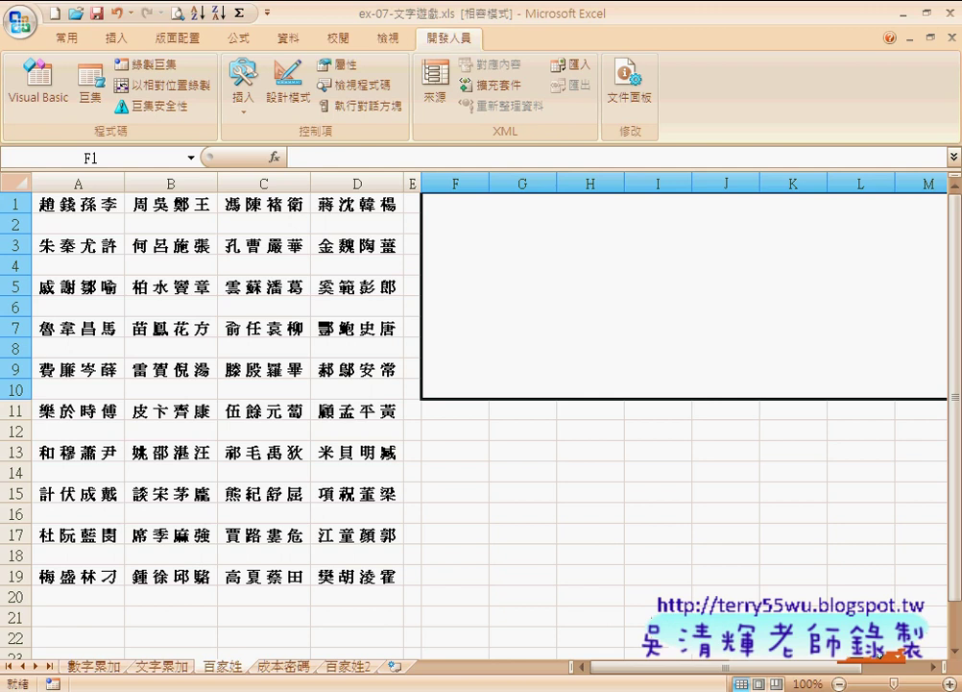
Bring the macro editor back and resize it to sit right of the surname grid.
left_click(567, 689)
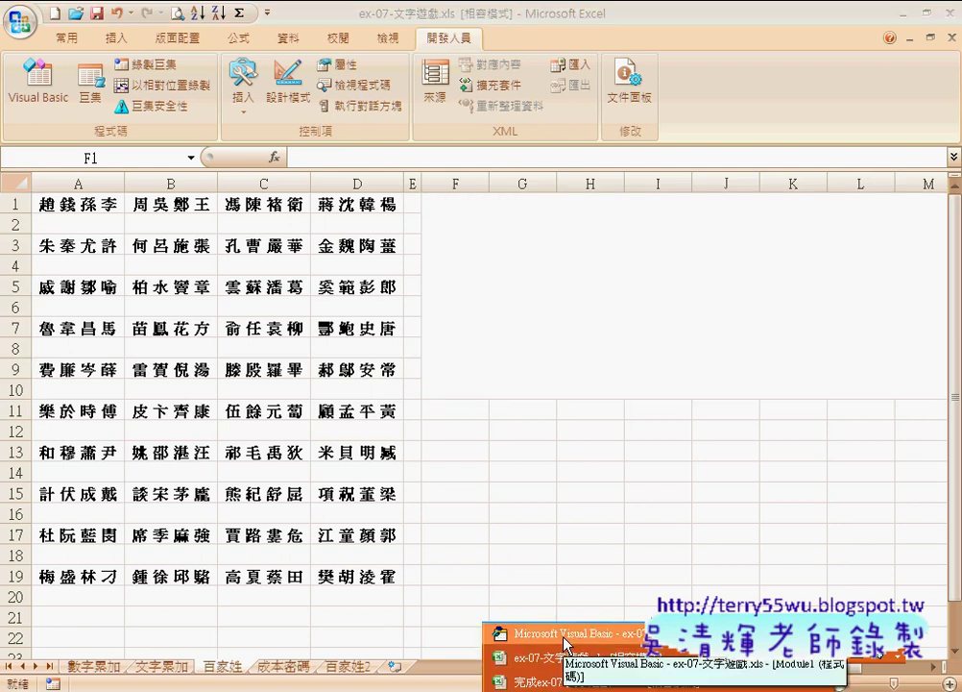
left_click(565, 638)
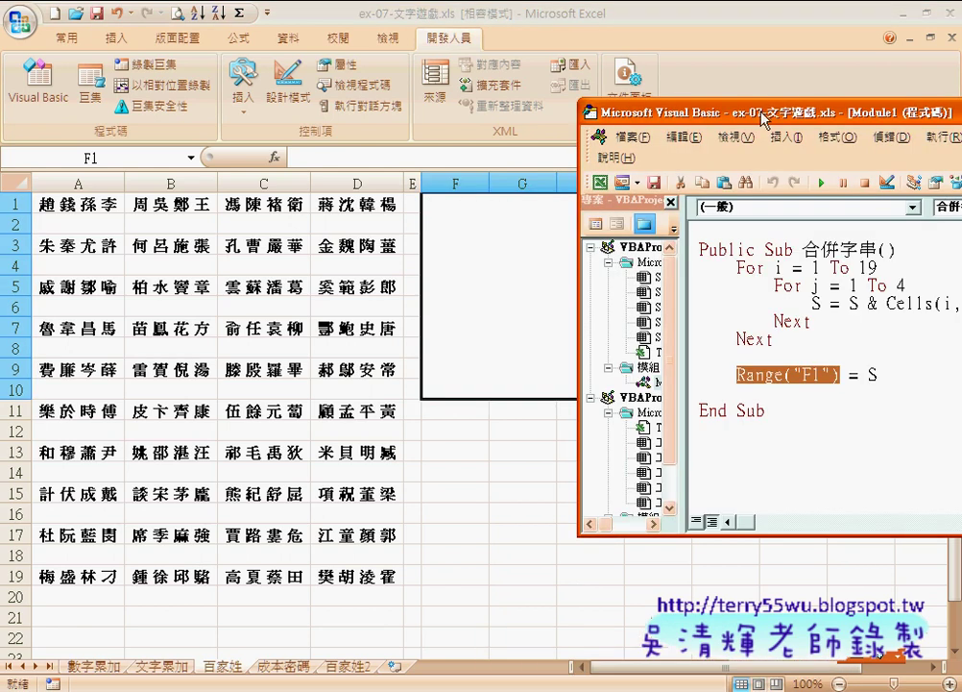
left_click_drag(764, 118, 581, 113)
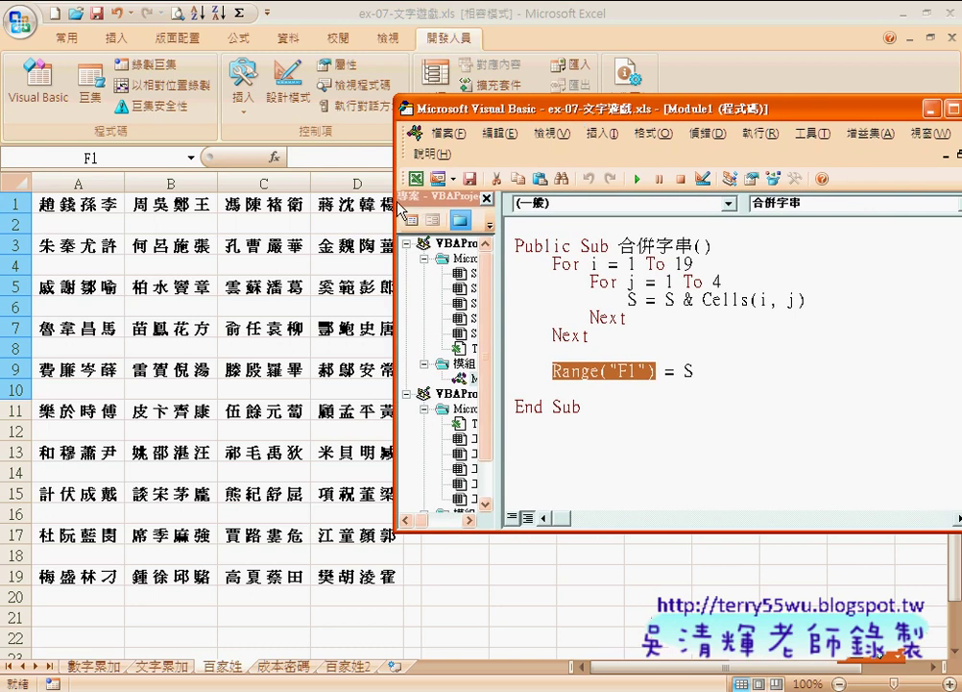
left_click_drag(397, 205, 565, 201)
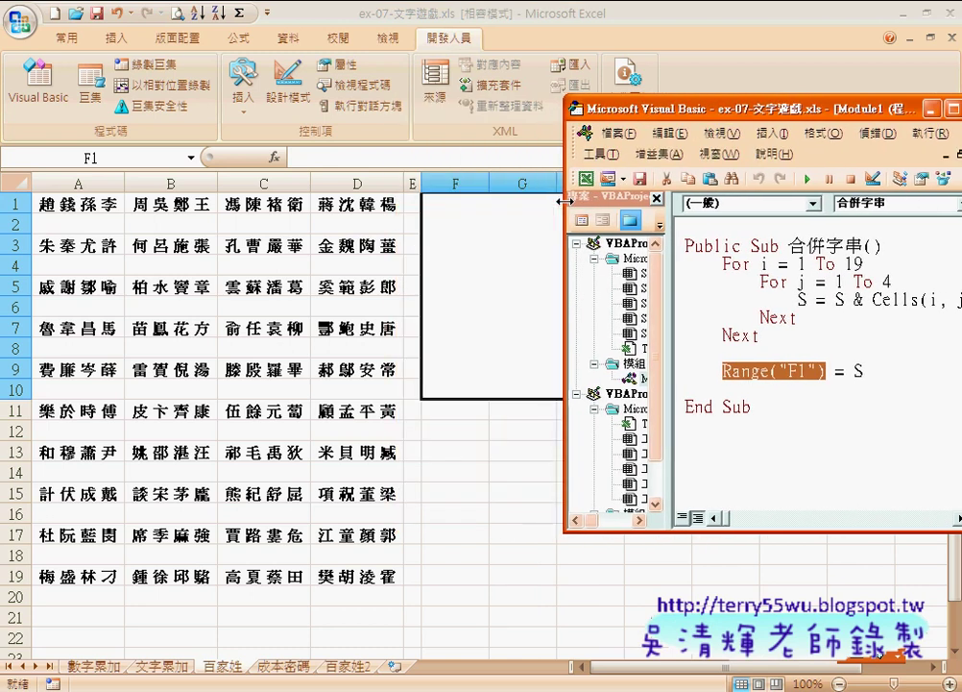
Run the 合併字串 macro from the editor to fill F1 with the surnames.
left_click_drag(664, 110, 630, 104)
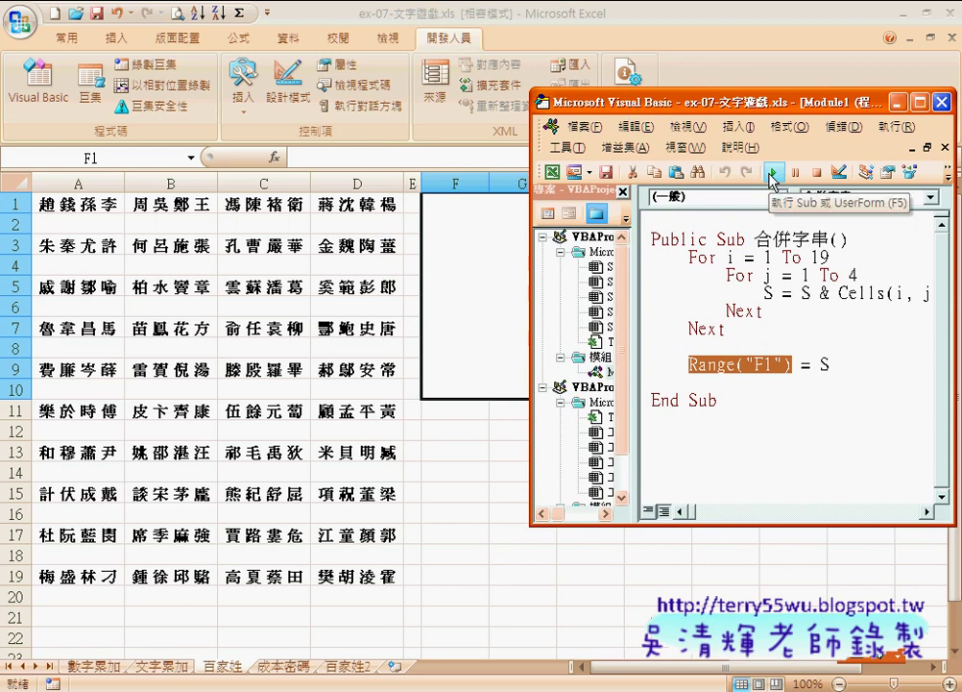
left_click(831, 129)
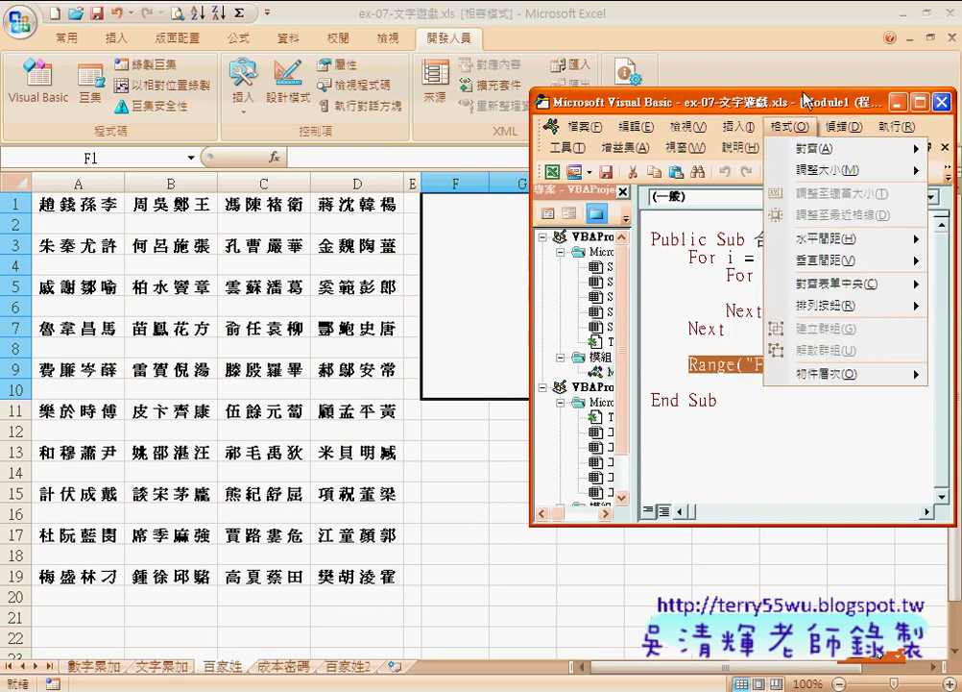
left_click(778, 173)
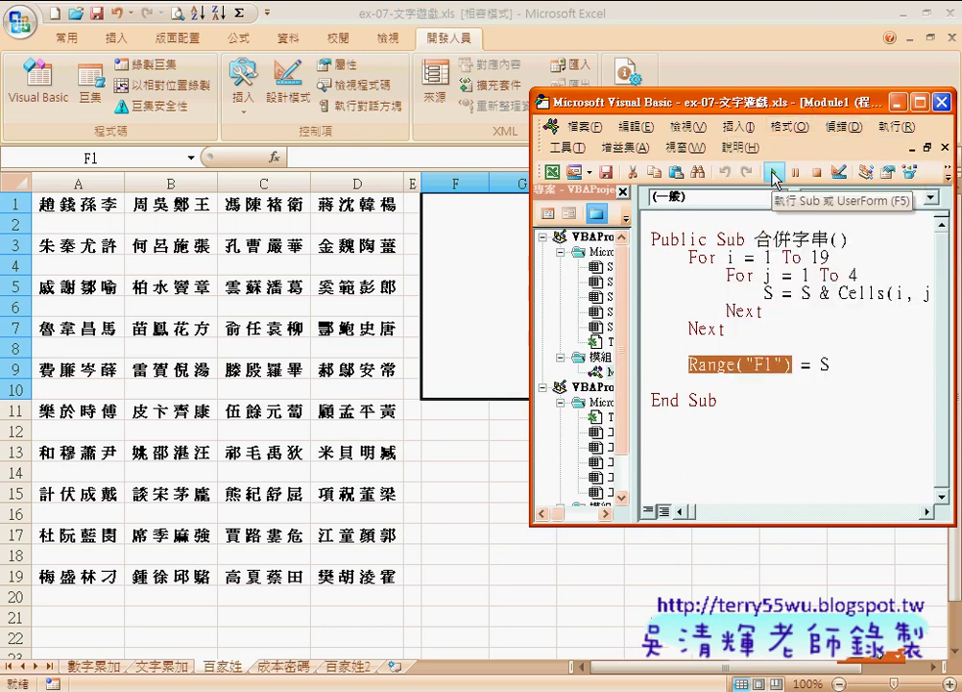
left_click(775, 174)
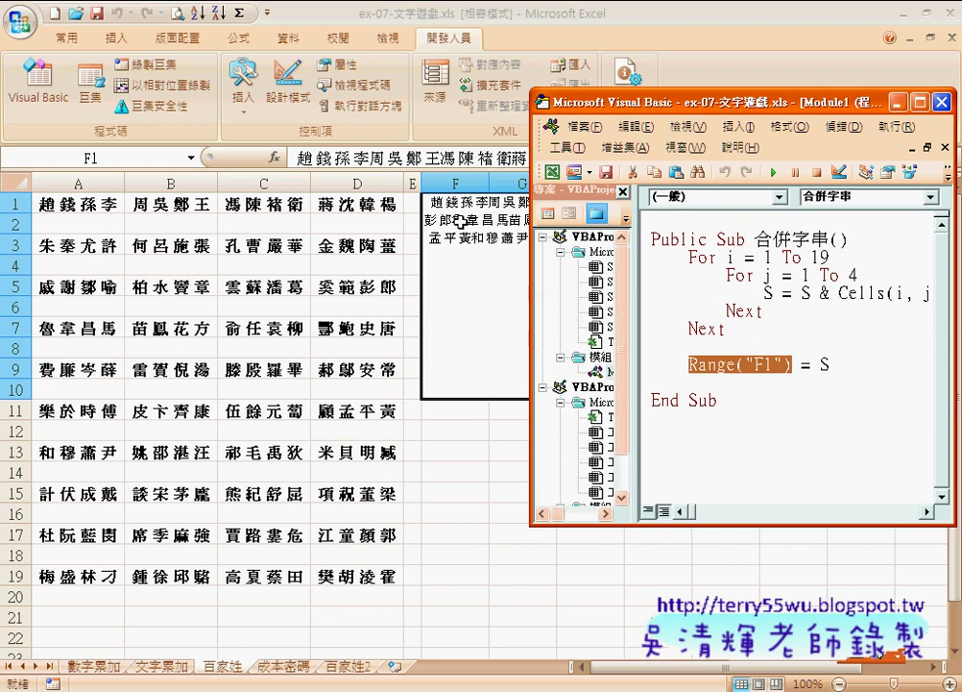
Clear F1 in the sheet and bring the macro editor back to the front.
left_click(461, 222)
key("Delete")
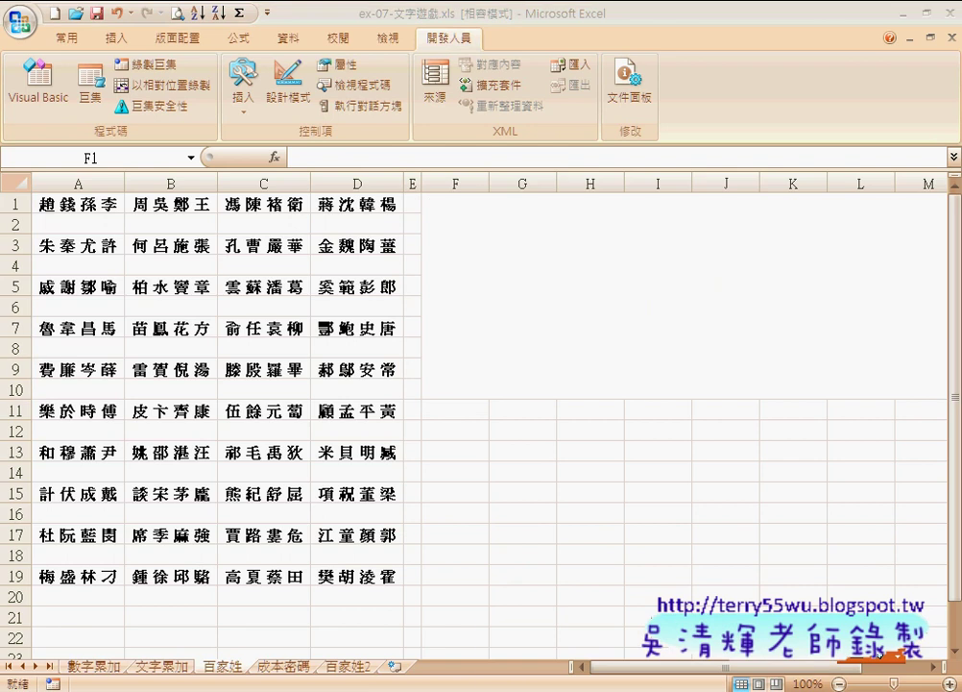
left_click(567, 687)
left_click(562, 634)
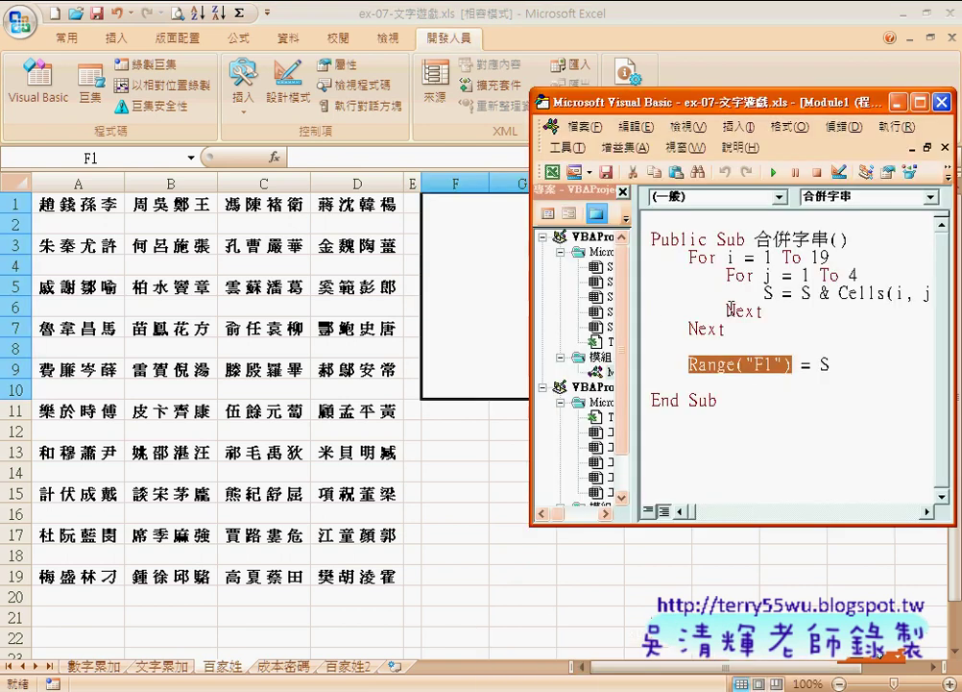
Step the macro with F8 to the append line and inspect the variable values.
left_click(769, 275)
key("F8")
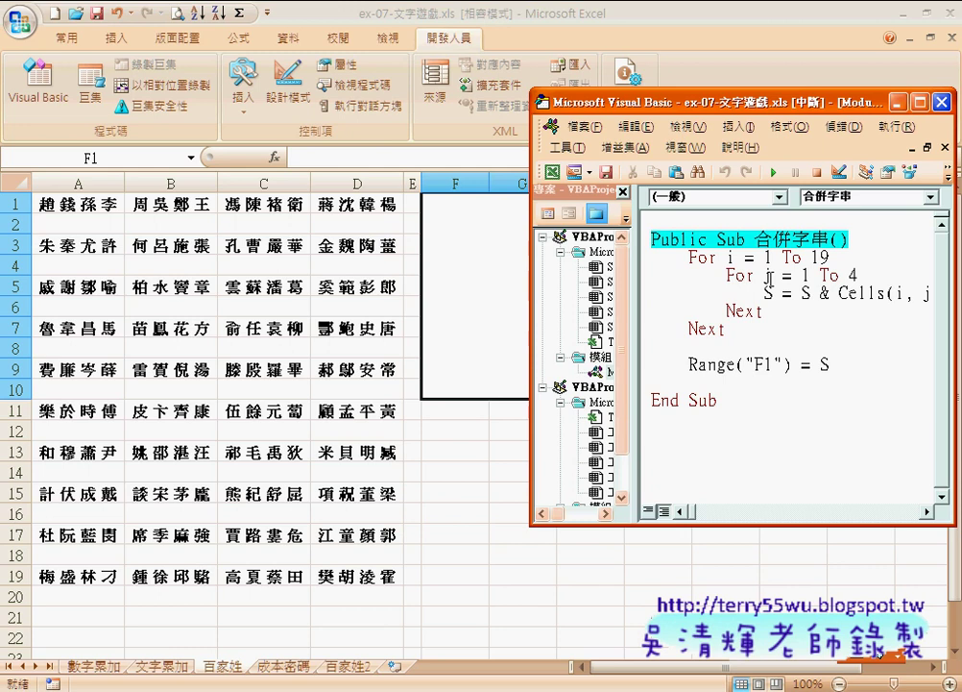
key("F8")
key("F8")
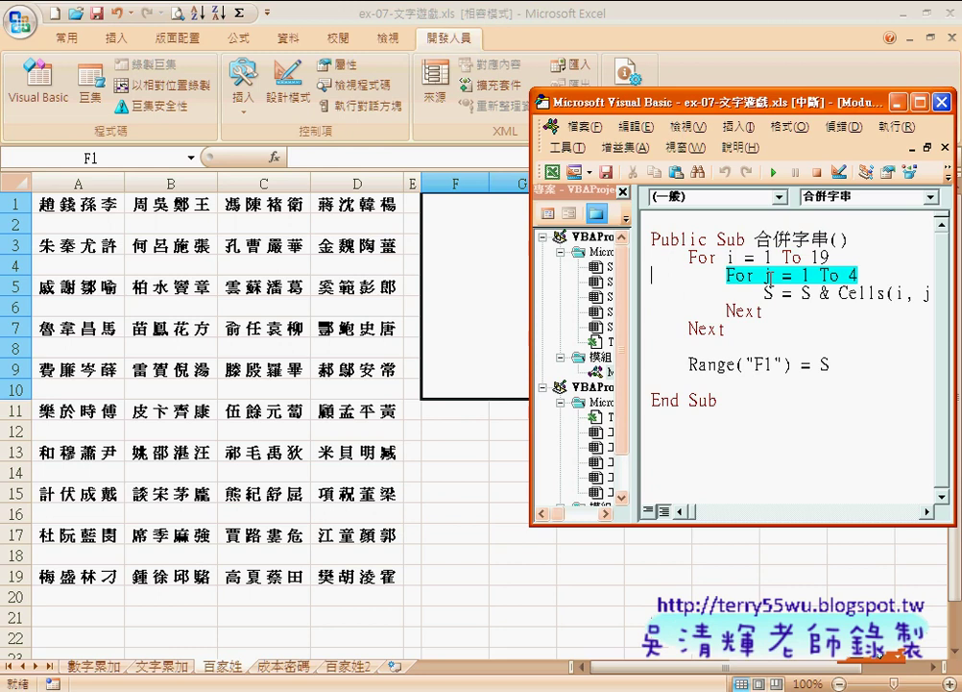
key("F8")
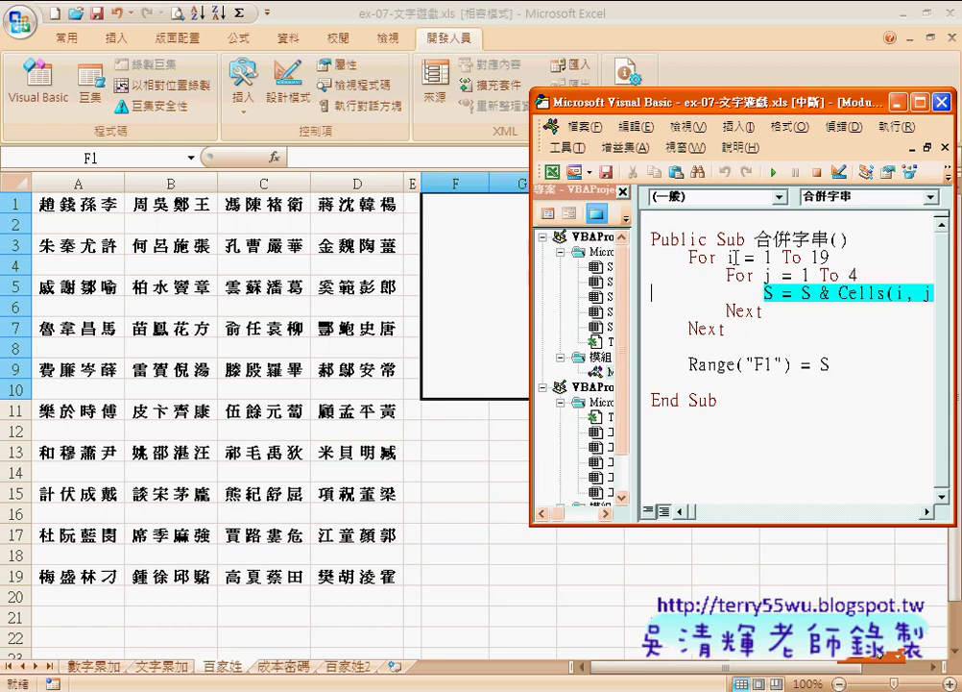
mouse_move(730, 256)
mouse_move(766, 276)
mouse_move(804, 293)
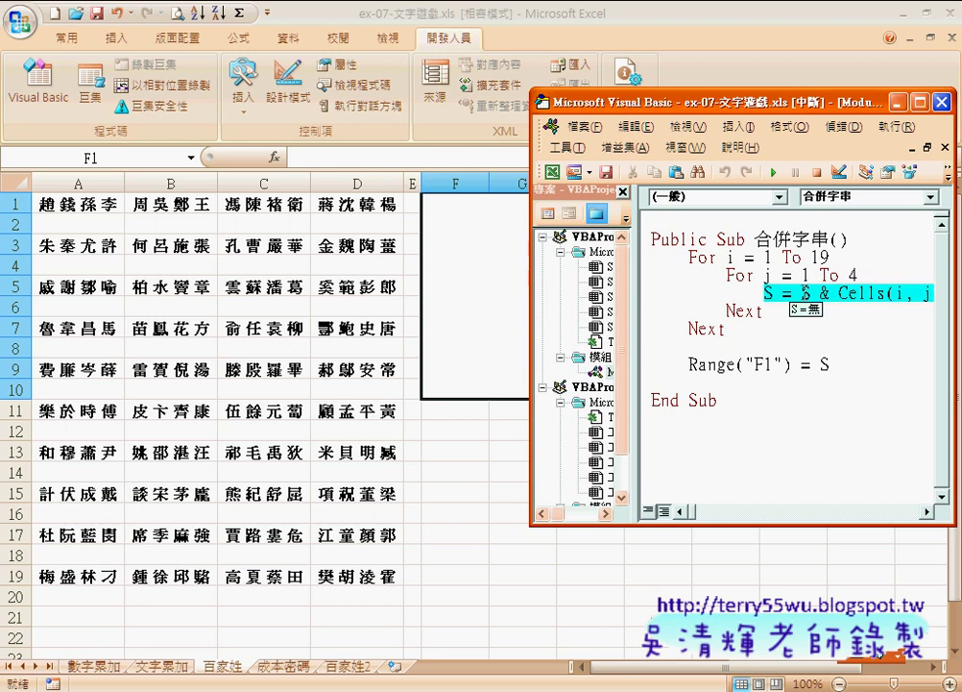
mouse_move(843, 281)
Step through two cell appends with F8, then finish the macro with F5.
key("F8")
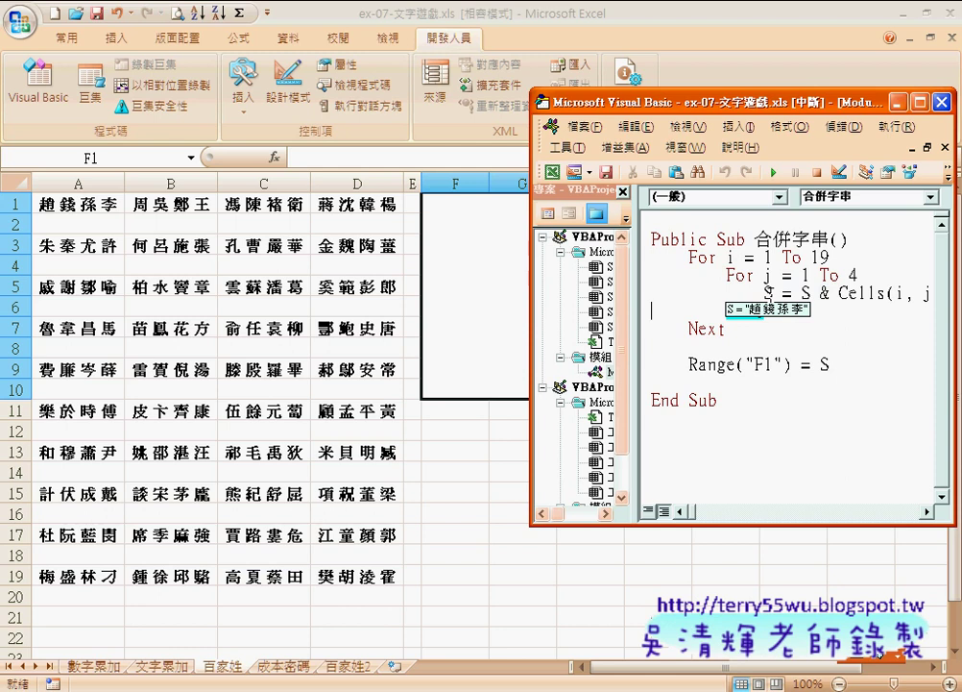
key("F8")
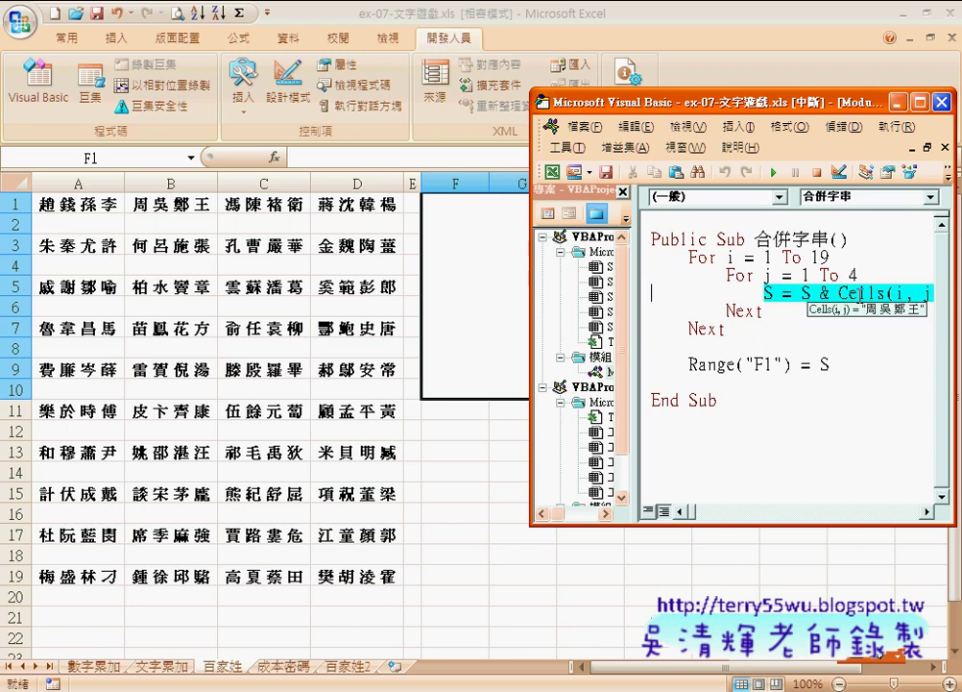
key("F8")
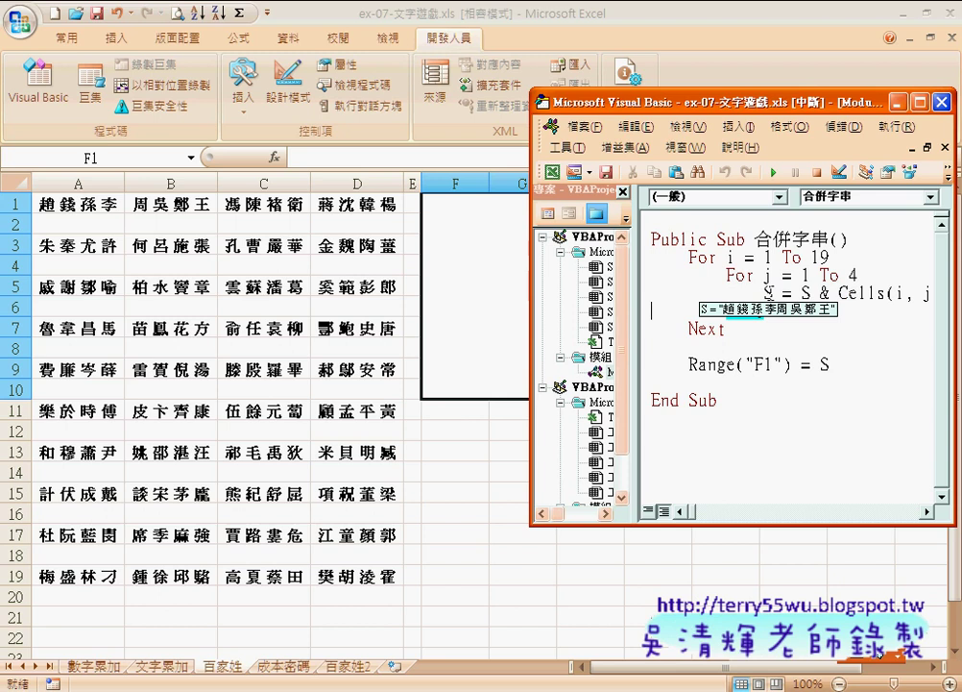
key("F5")
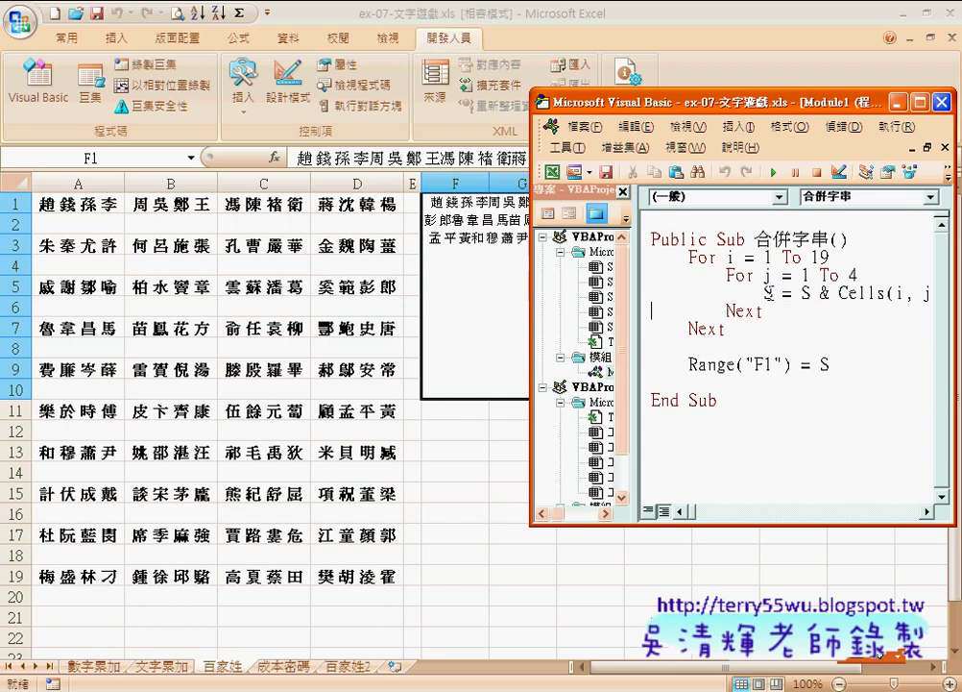
Close the macro editor and switch between the 百家姓 and 百家姓2 sheets, ending on 百家姓2.
left_click(464, 236)
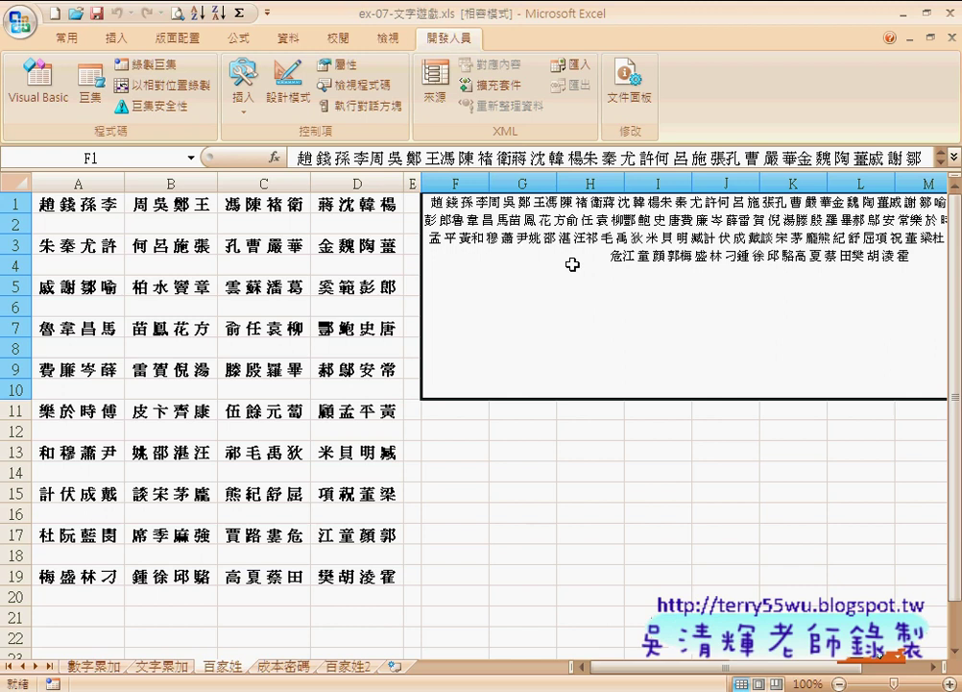
left_click(348, 670)
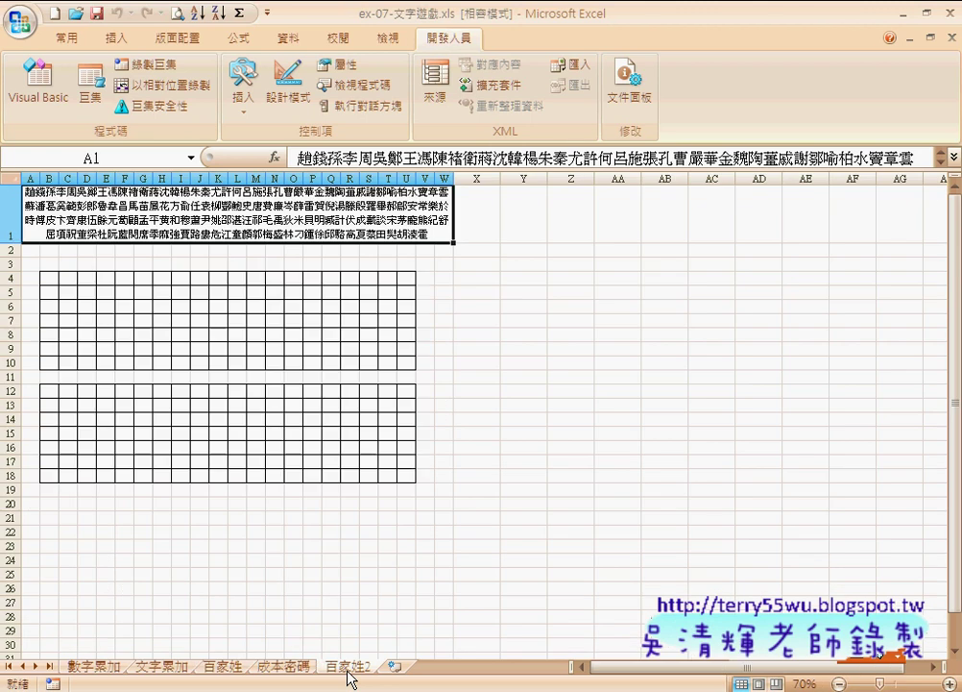
left_click(211, 667)
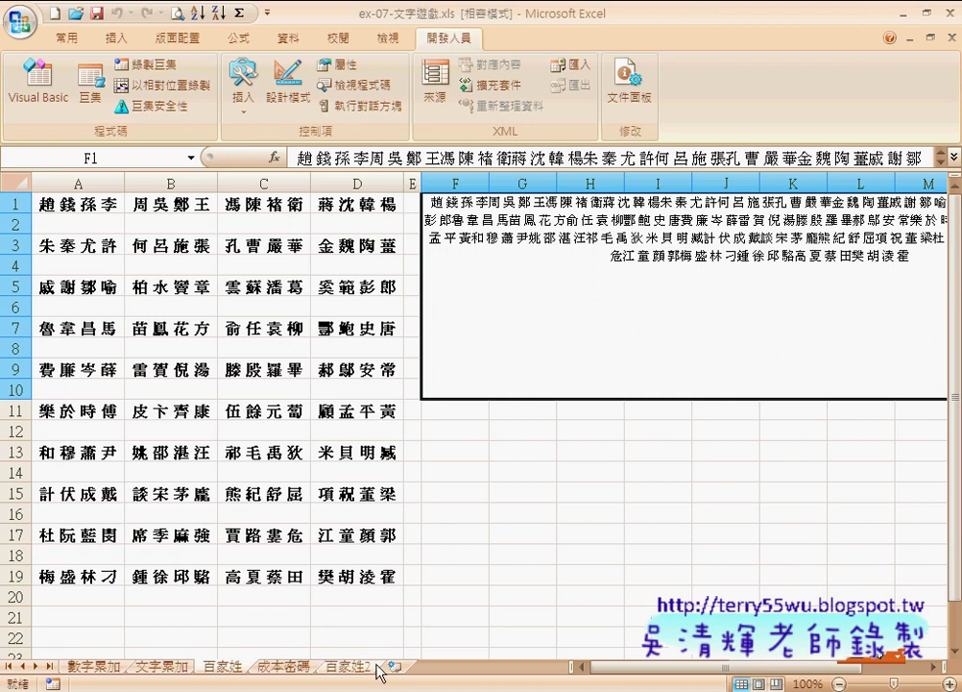
left_click(349, 663)
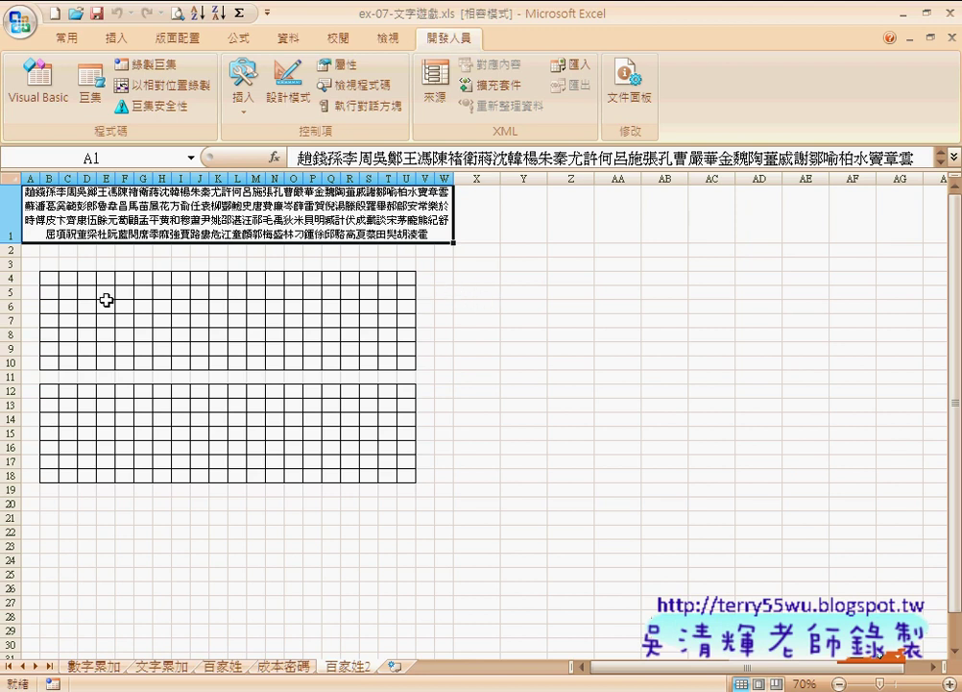
left_click(50, 278)
left_click_drag(50, 279, 420, 324)
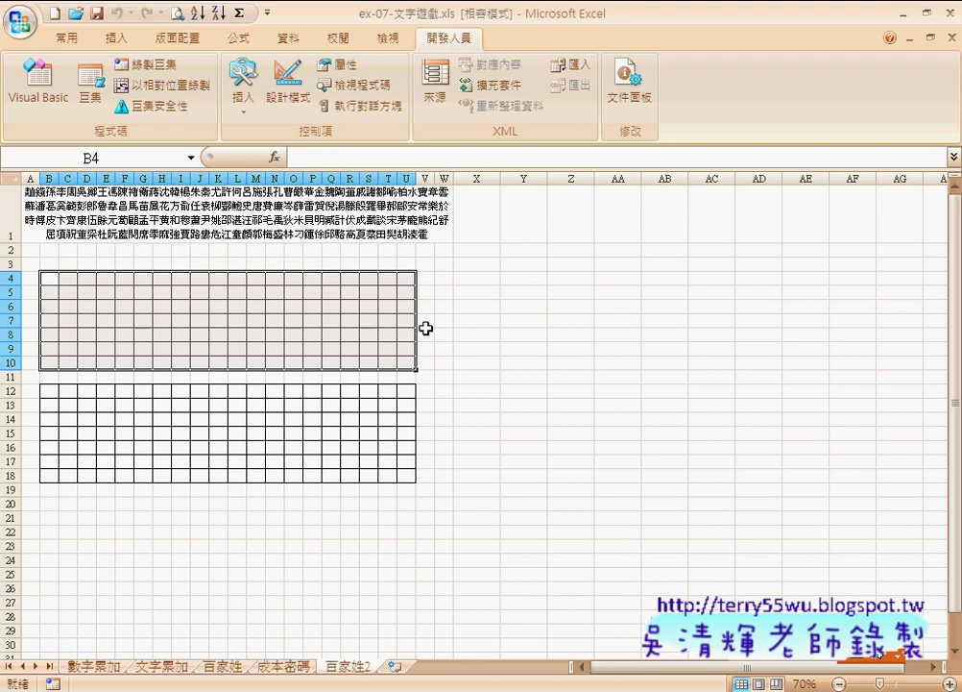
left_click(48, 278)
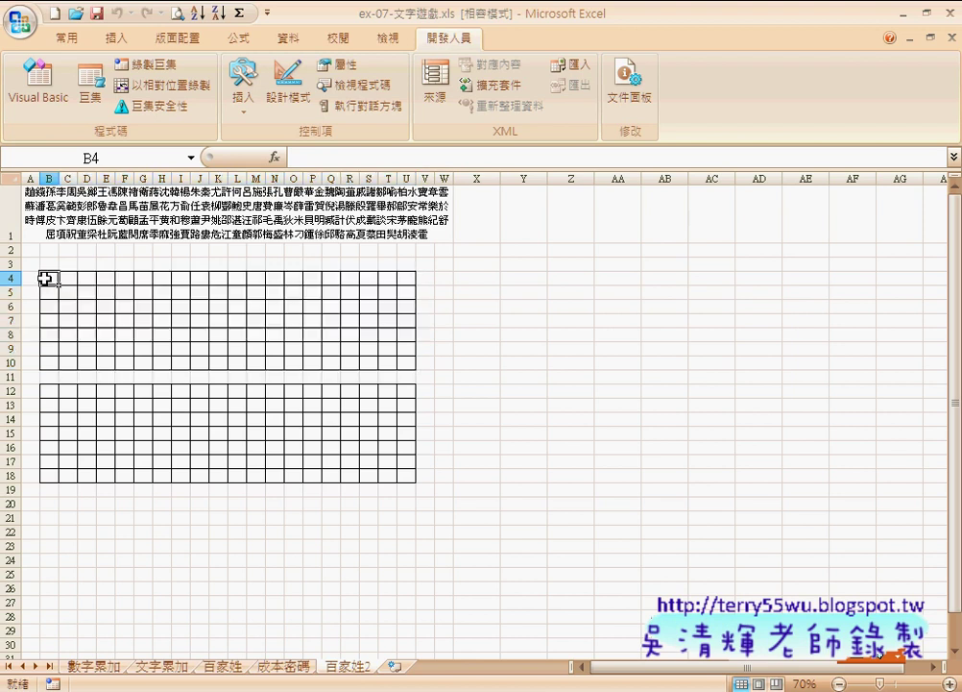
In B4, open Insert Function, filter to the 文字 (Text) category and select MID.
left_click(282, 160)
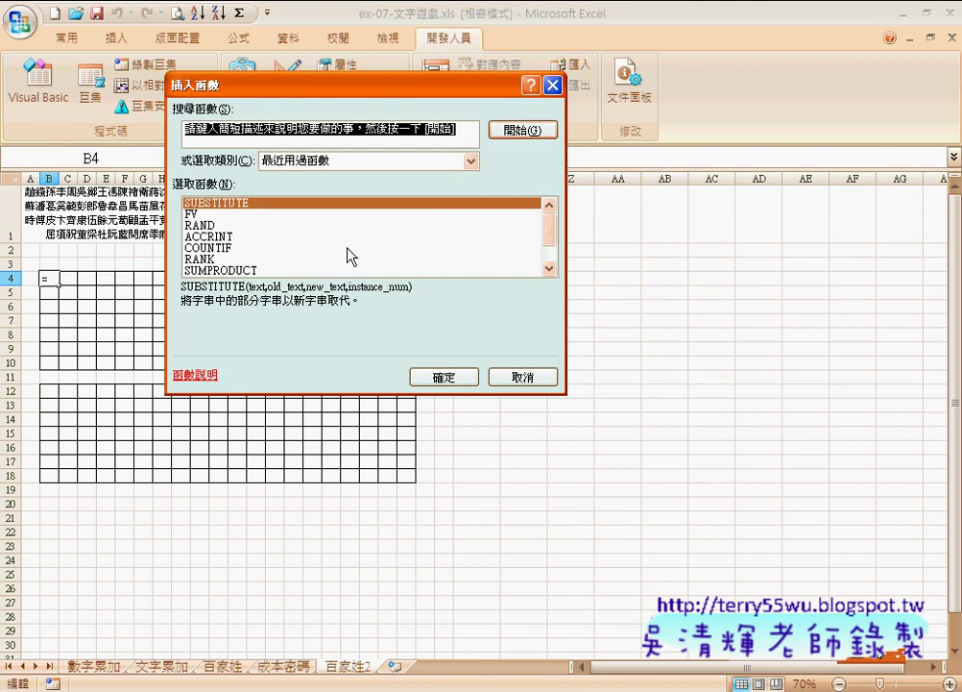
left_click(376, 161)
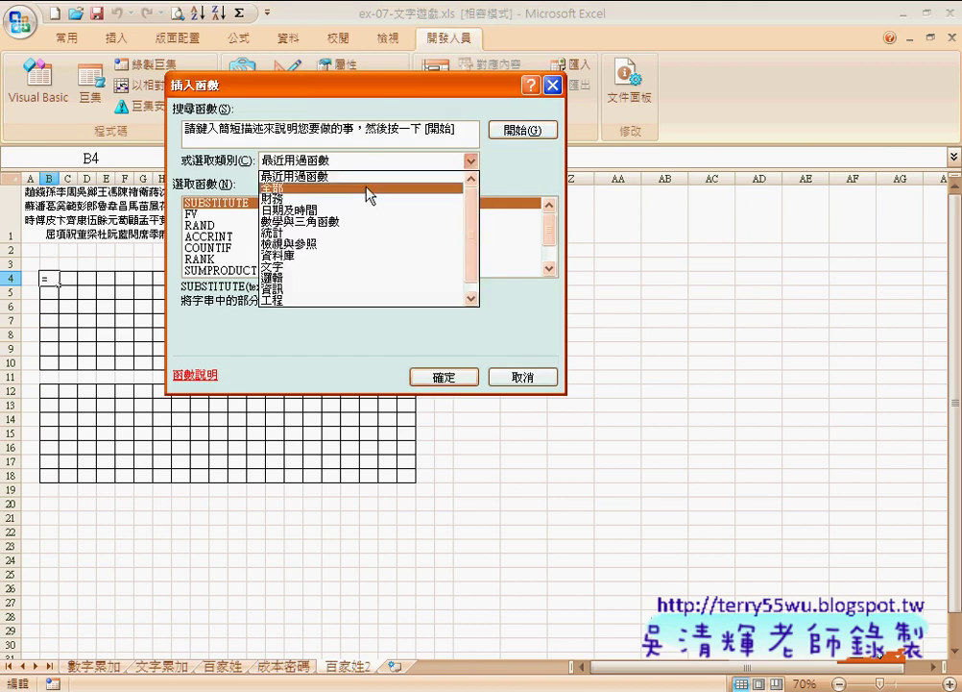
left_click(361, 266)
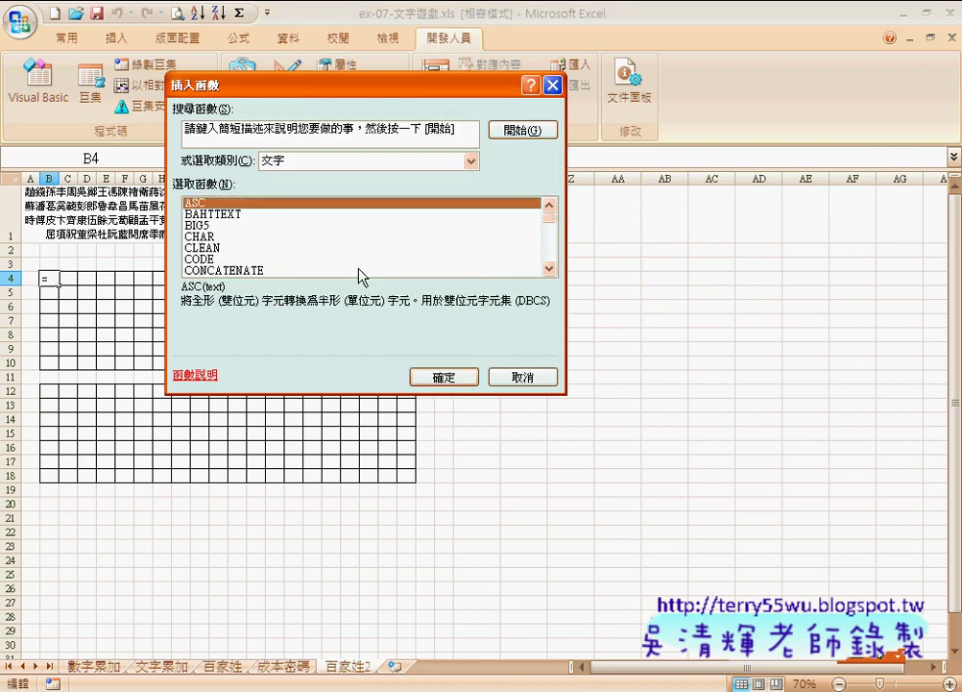
left_click(549, 269)
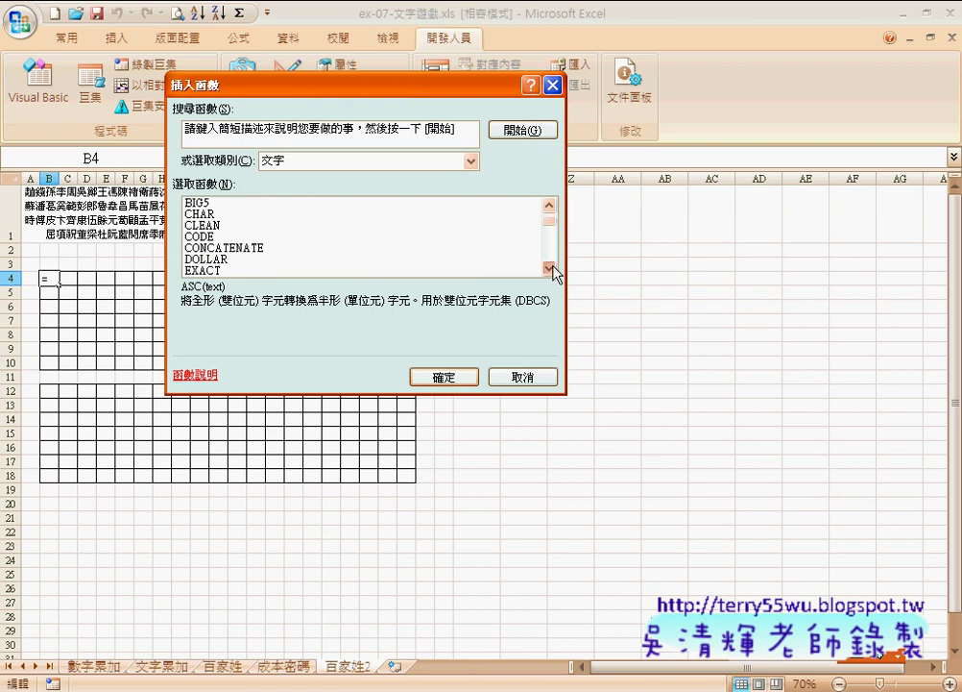
left_click(550, 269)
left_click(549, 269)
left_click(549, 269)
left_click(441, 259)
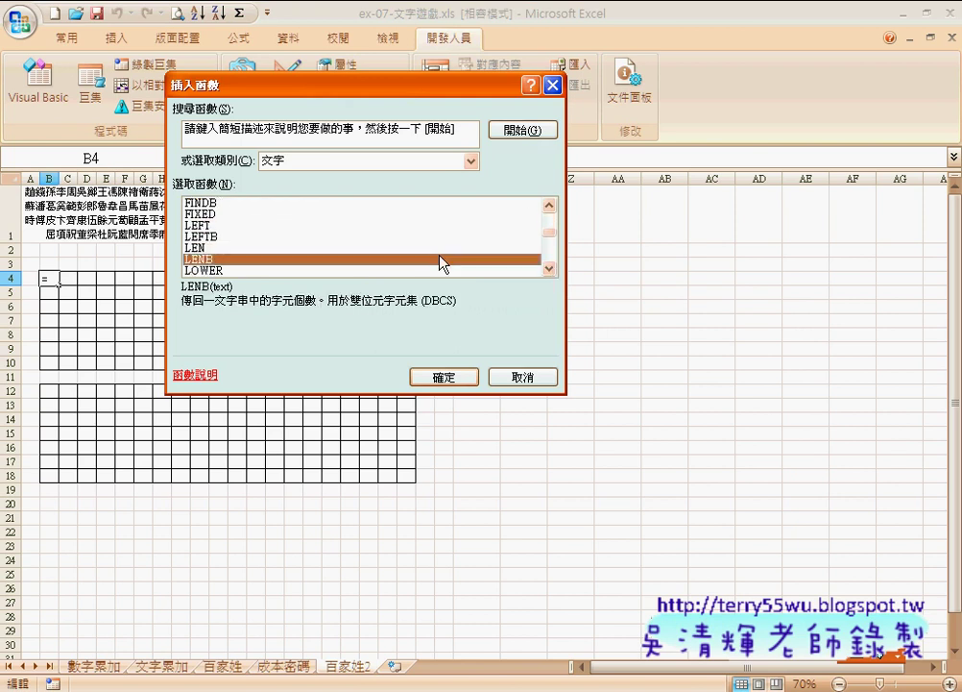
key("Down")
key("Down")
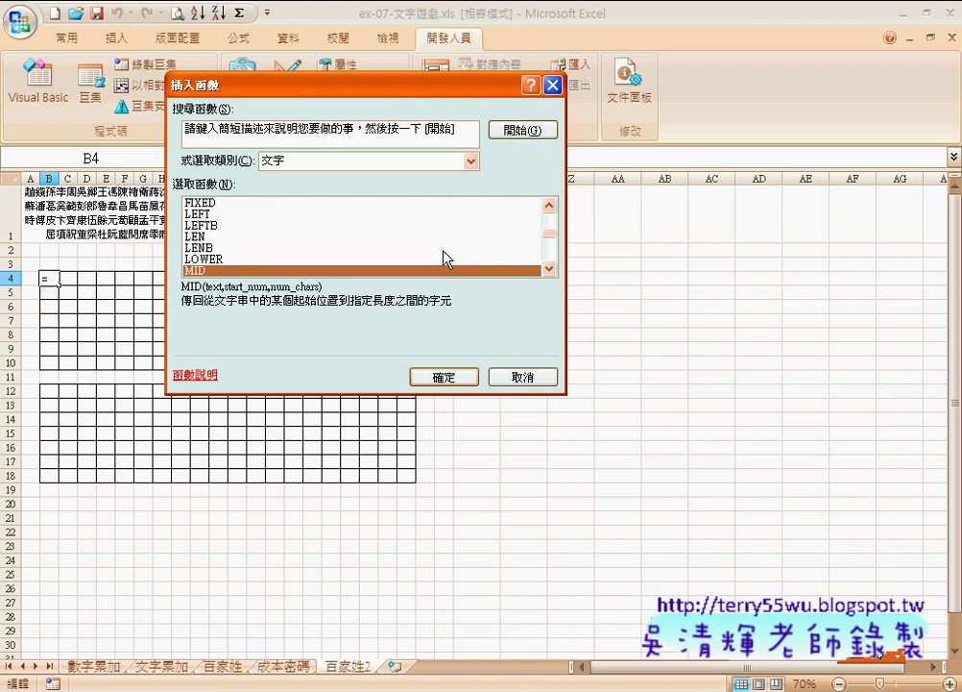